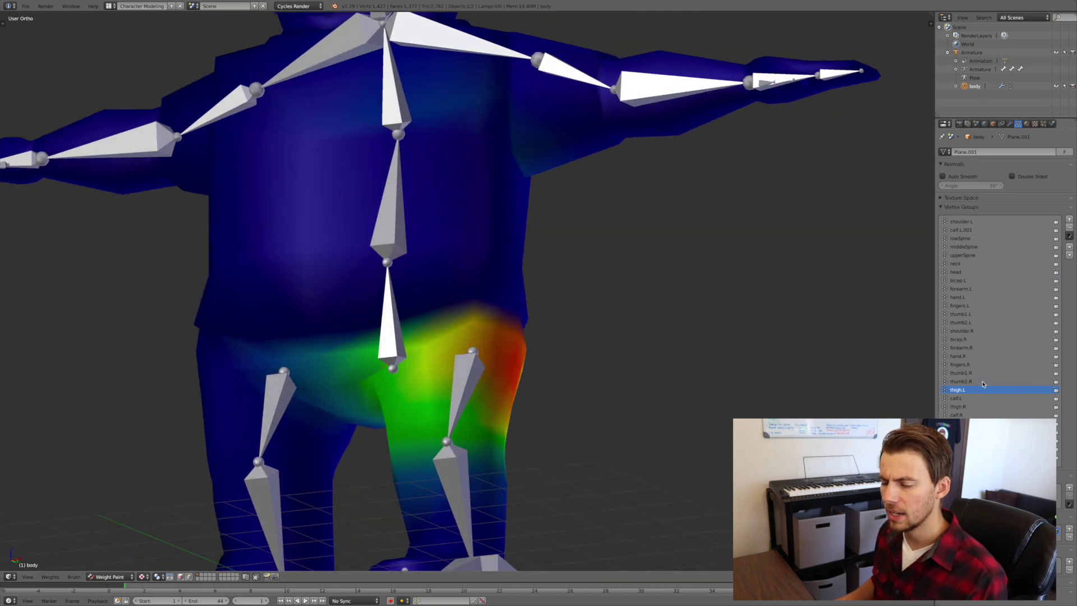
Inspect the weights of the thigh.R and calf.R vertex groups on the full body mesh
left_click(966, 407)
left_click(967, 416)
middle_click_drag(472, 329, 503, 331)
scroll(503, 331, "down", 4)
middle_click_drag(267, 503, 503, 368)
scroll(503, 369, "down", 3)
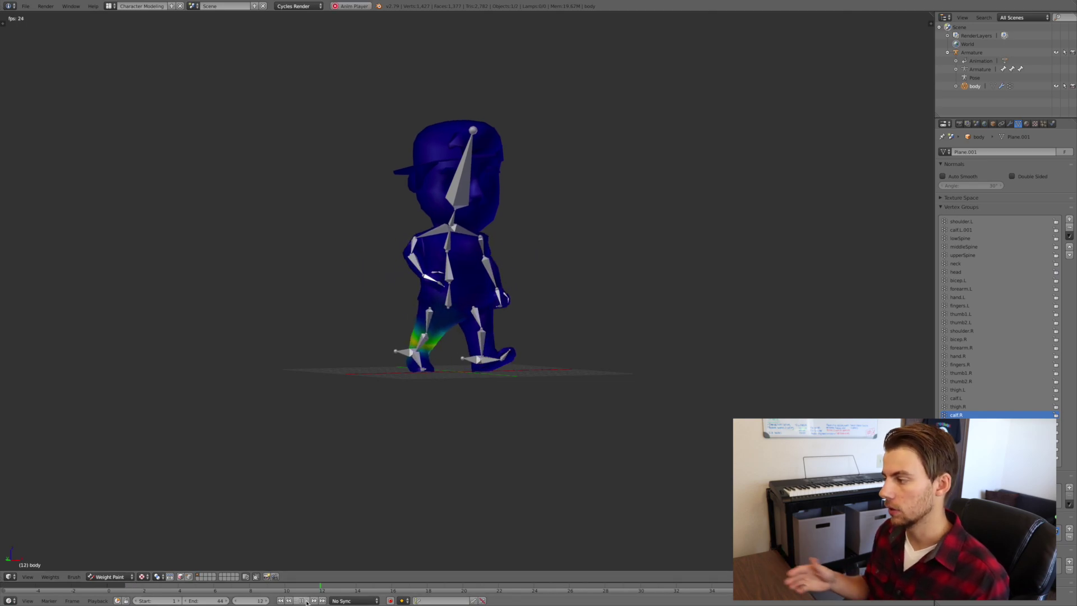
key("Tab")
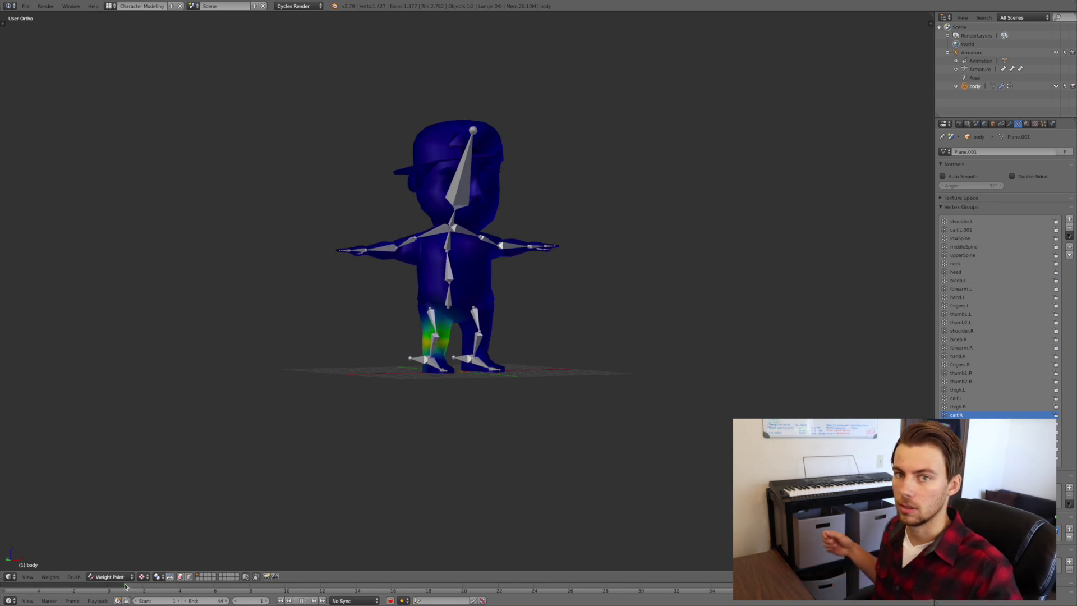
key("Tab")
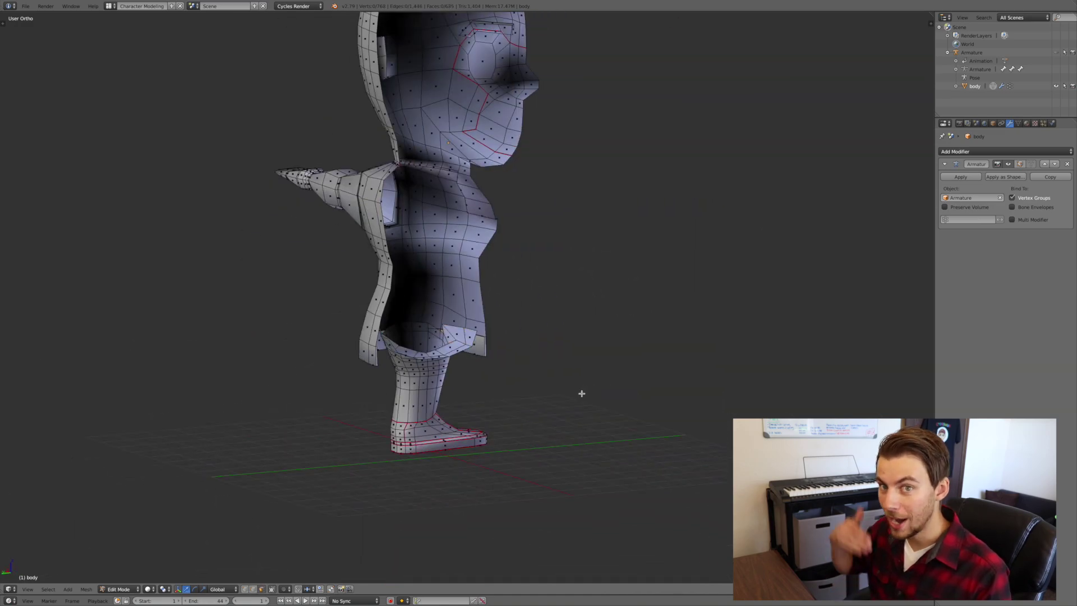
Try selecting an edge loop along the lower torso of the halved body mesh
key("a")
scroll(582, 393, "up", 6)
scroll(393, 365, "down", 6)
mouse_move(511, 376)
middle_mouse_down()
mouse_move(393, 365)
mouse_move(625, 428)
mouse_move(585, 276)
mouse_move(529, 264)
mouse_move(452, 337)
mouse_move(315, 351)
mouse_move(279, 327)
mouse_move(520, 294)
mouse_move(329, 376)
mouse_move(477, 360)
mouse_move(528, 326)
middle_mouse_up()
scroll(625, 429, "up", 10)
key("z")
key("z")
key("ctrl+Tab")
right_click(401, 323, "alt")
scroll(452, 364, "down", 2)
left_click(435, 314)
key("a")
Select three neighbouring elements of the mesh by extending the selection
scroll(520, 294, "down", 9)
scroll(521, 294, "up", 10)
right_click(493, 321)
right_click(449, 373, "shift")
right_click(488, 388, "shift")
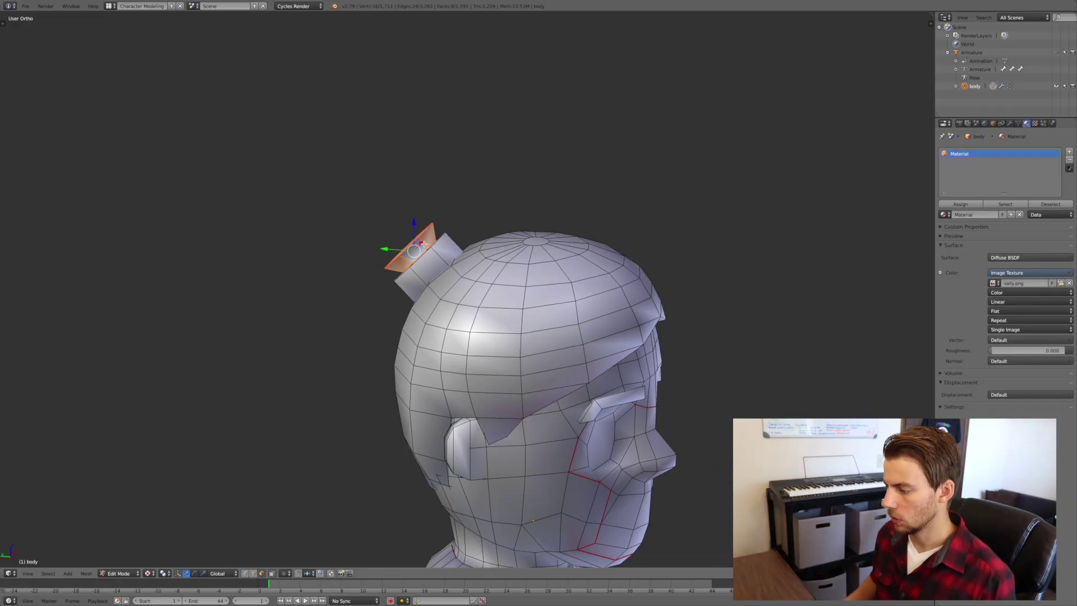
middle_click_drag(439, 281, 452, 275)
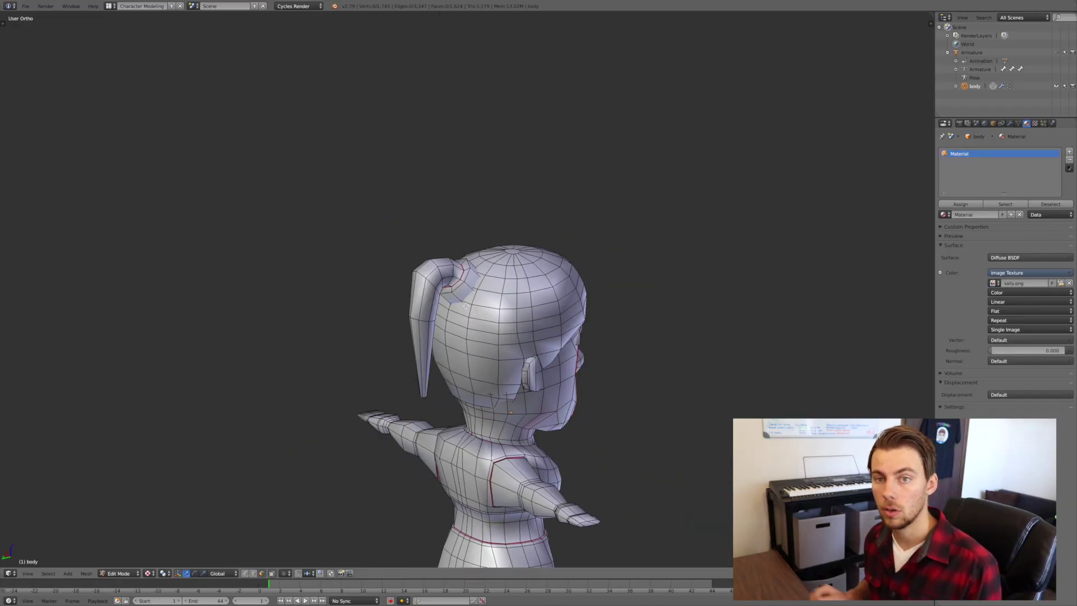
Select all linked geometry of the ponytail and its hair tie on the back of the head
right_click(441, 264)
key("l")
scroll(455, 273, "up", 5)
key("ctrl+e")
left_click(253, 573)
key("l")
scroll(443, 272, "down", 3)
middle_click_drag(594, 264, 482, 262)
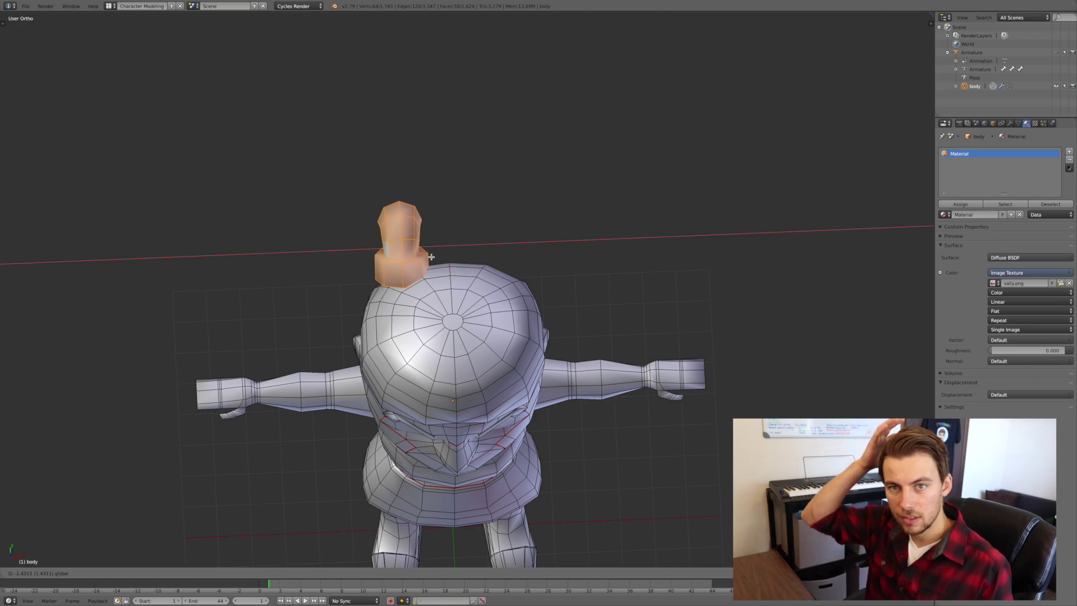
Move the ponytail and hair tie to one side of the back of the head and rotate them to fit
left_click(453, 257)
middle_click_drag(453, 257, 500, 248)
key("r")
key("r")
key("z")
left_click(455, 243)
key("a")
scroll(599, 238, "down", 3)
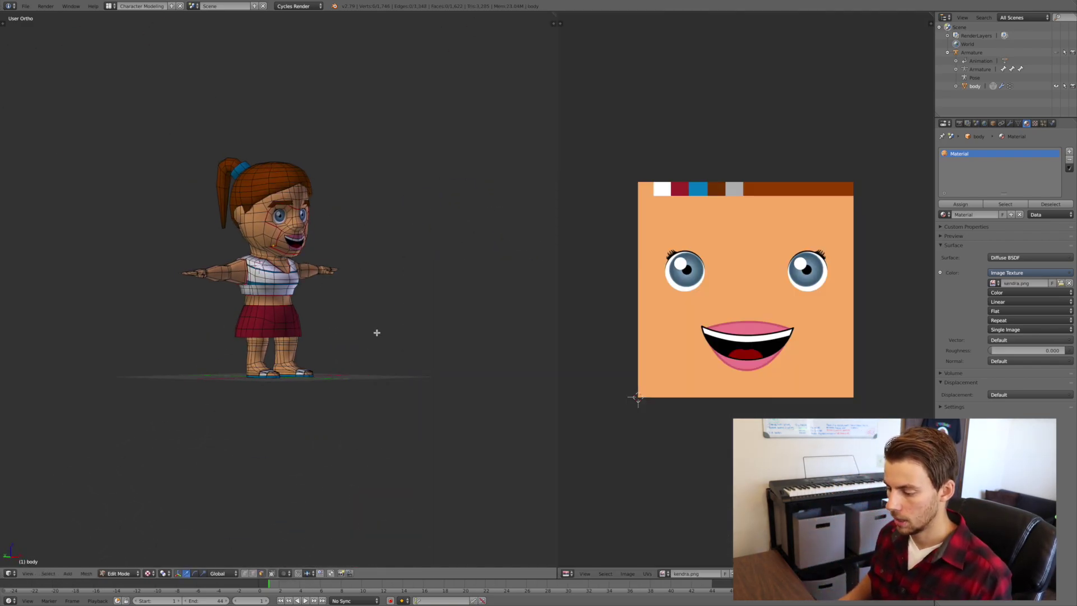
Examine the textured ponytail characters' faces, hair and outfits from several angles in Object Mode
middle_click_drag(375, 332, 222, 333)
key("Tab")
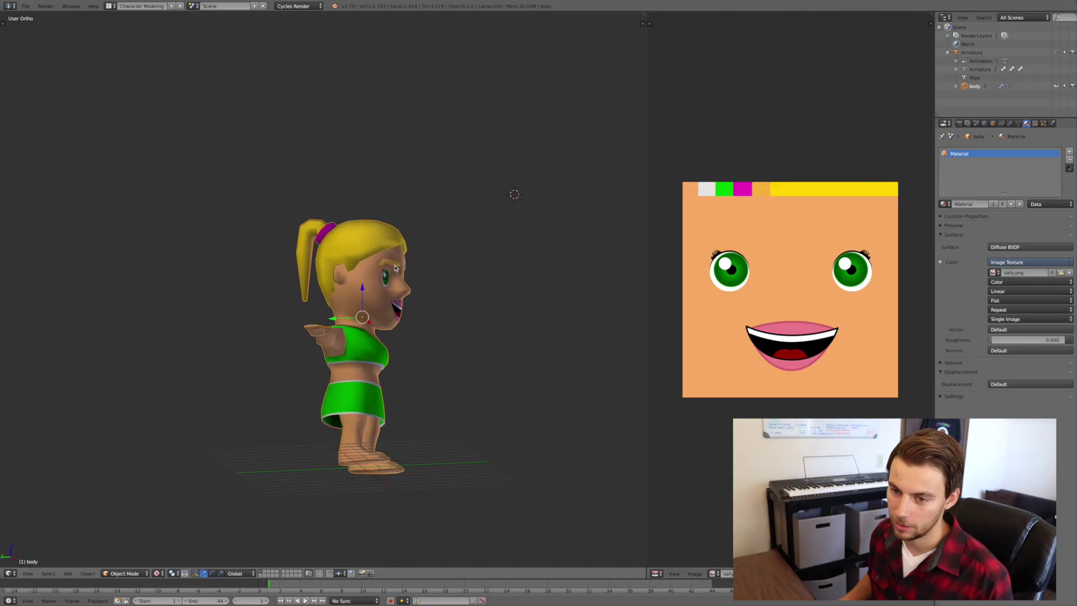
middle_click_drag(395, 268, 366, 272)
scroll(349, 278, "down", 3)
scroll(337, 321, "up", 5)
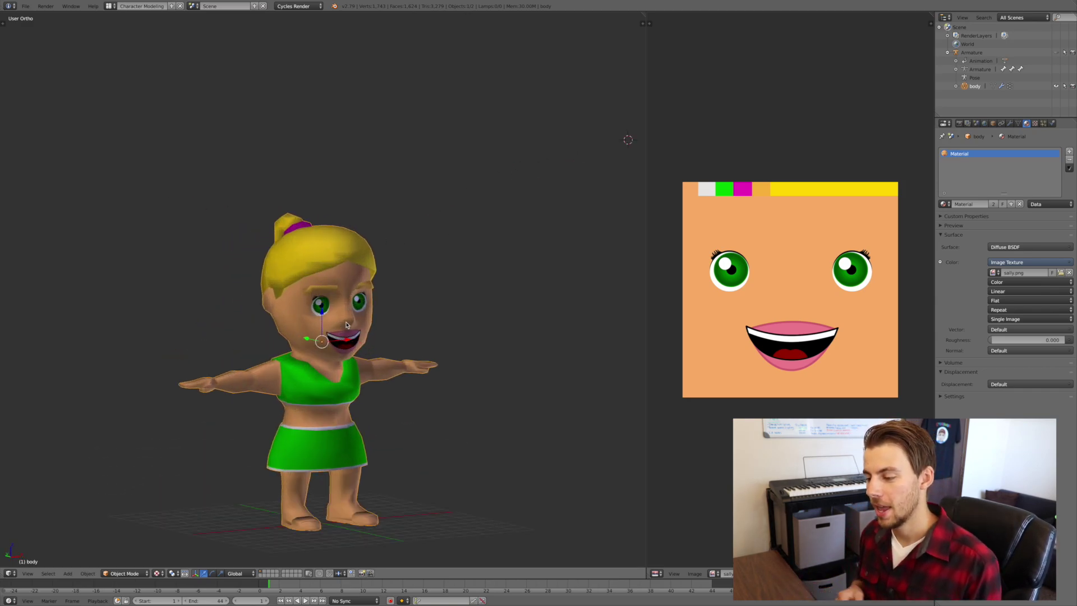
scroll(374, 398, "up", 3)
middle_click_drag(375, 396, 413, 390)
scroll(364, 389, "down", 3)
scroll(344, 392, "up", 5)
middle_click_drag(393, 441, 378, 275, "shift")
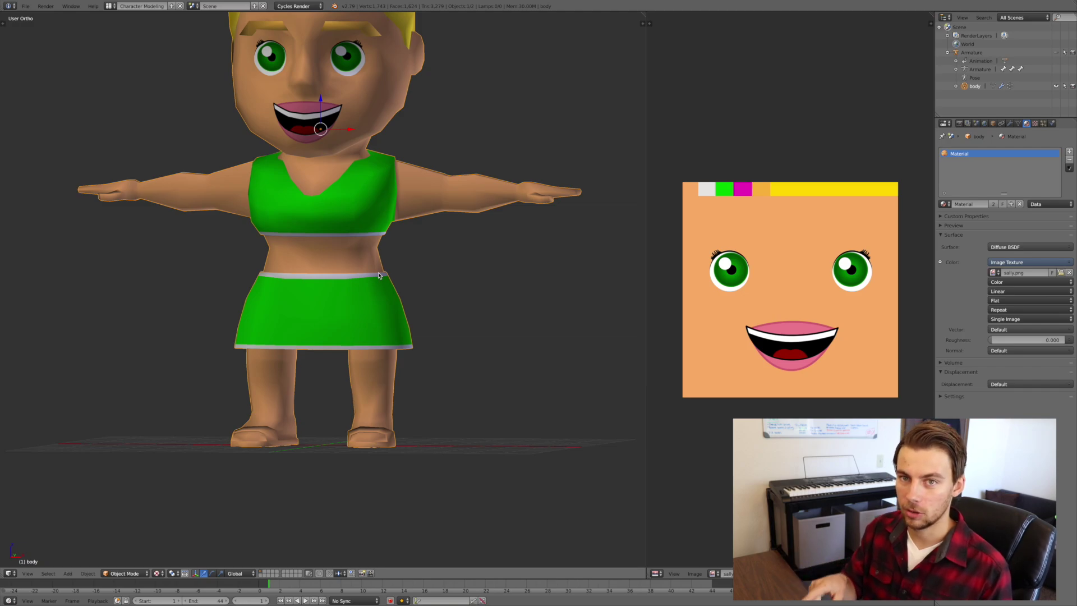
Select the face loops of the shoe's sole and toe rim in Edit Mode and start moving their UVs on the sally.png texture
scroll(367, 393, "up", 3)
middle_click_drag(367, 393, 383, 290, "shift")
middle_click_drag(332, 321, 379, 338)
middle_click_drag(425, 373, 270, 270, "shift")
scroll(270, 270, "up", 3)
middle_click_drag(408, 357, 339, 306, "shift")
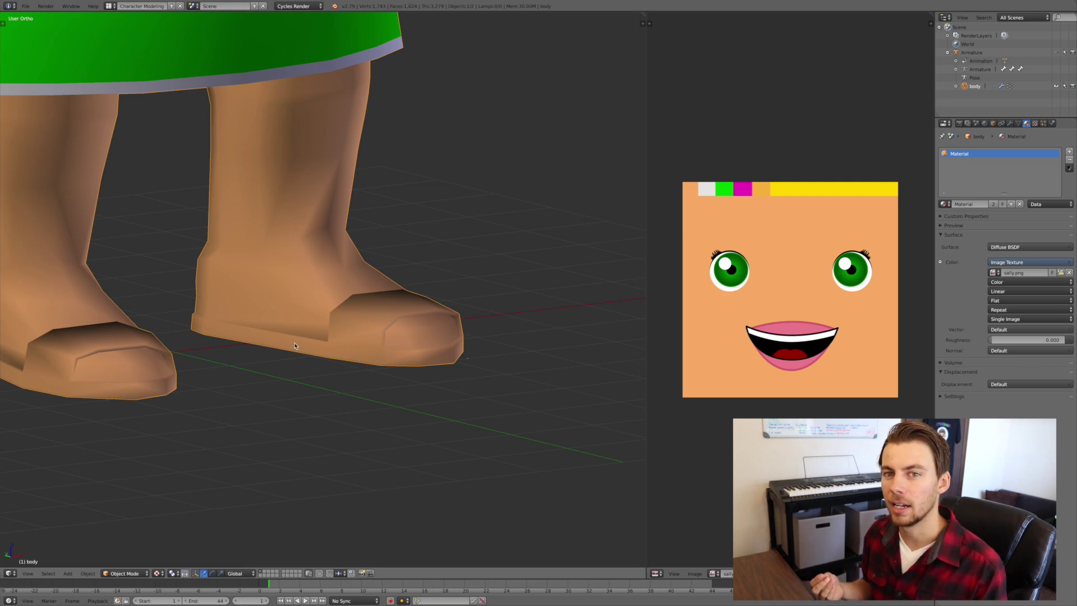
key("Tab")
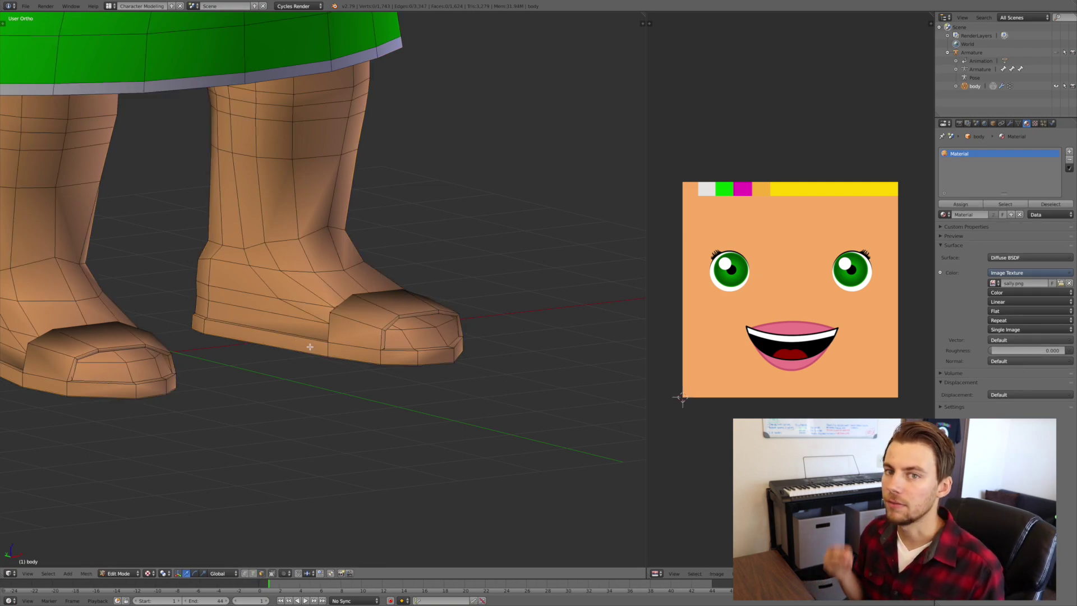
right_click(310, 347, "alt")
right_click(208, 326, "alt")
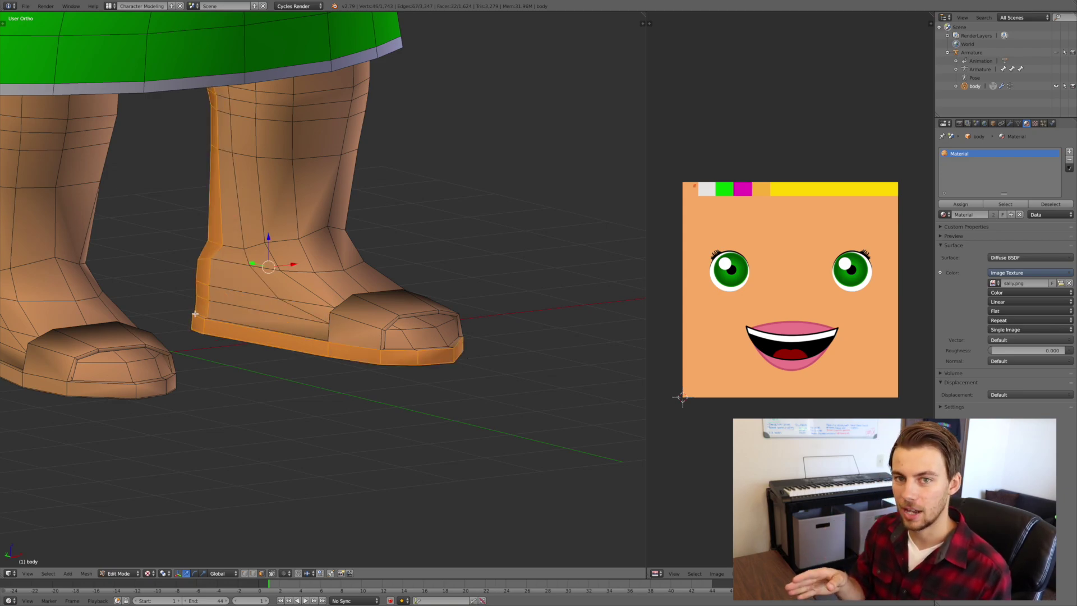
scroll(194, 313, "up", 2)
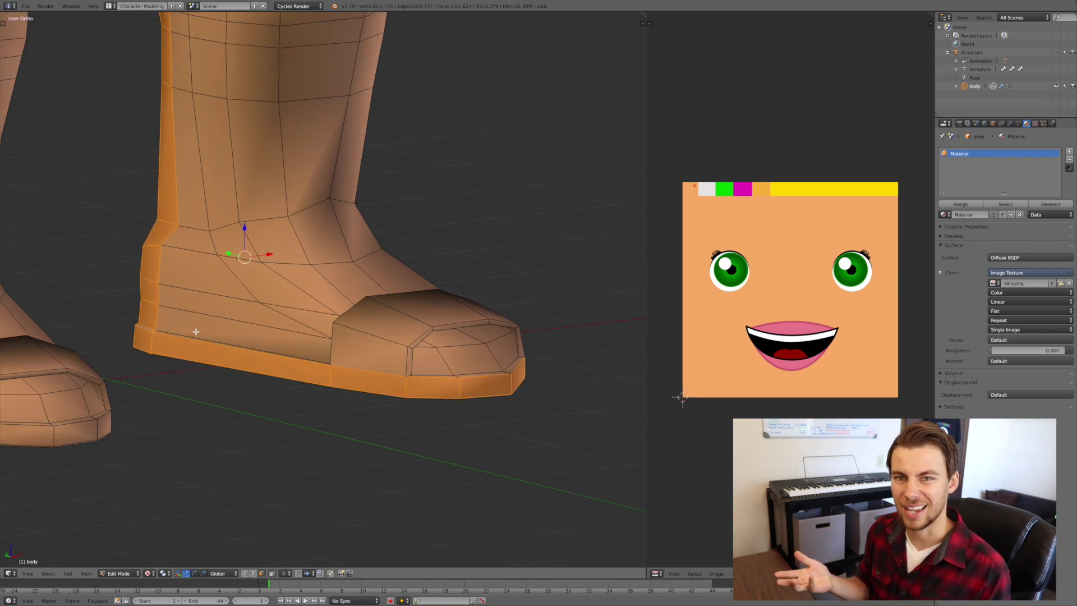
right_click(137, 324, "alt")
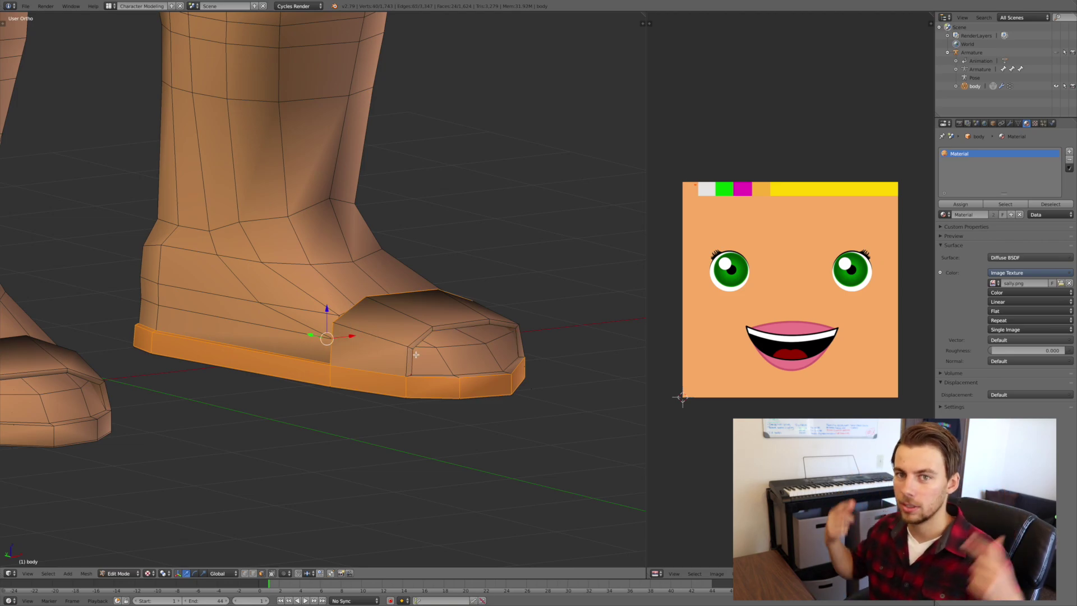
mouse_move(453, 358)
middle_mouse_down()
mouse_move(433, 348)
mouse_move(447, 362)
middle_mouse_up()
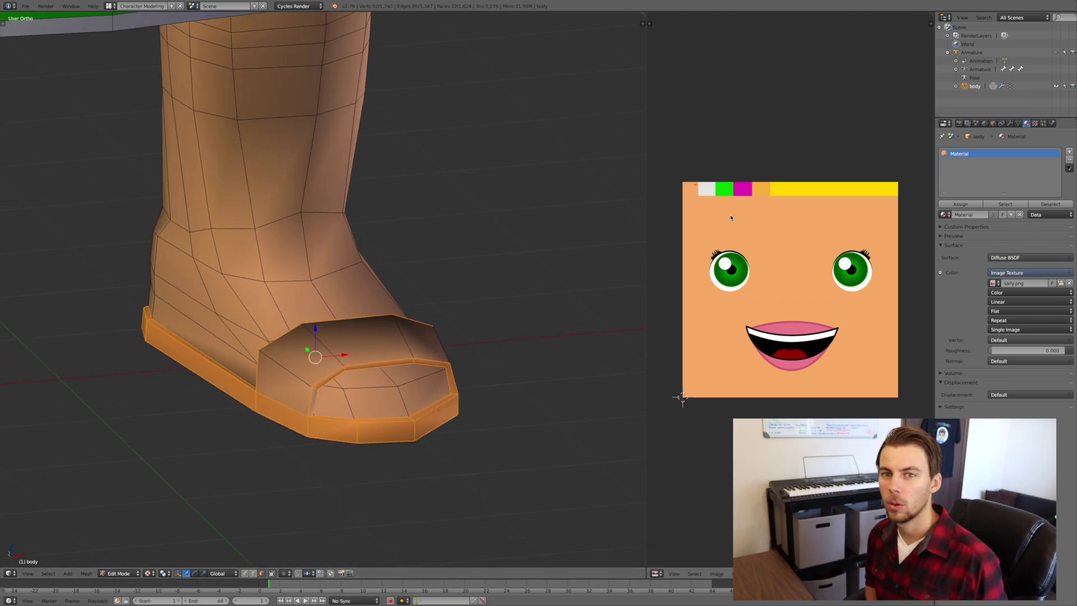
key("g")
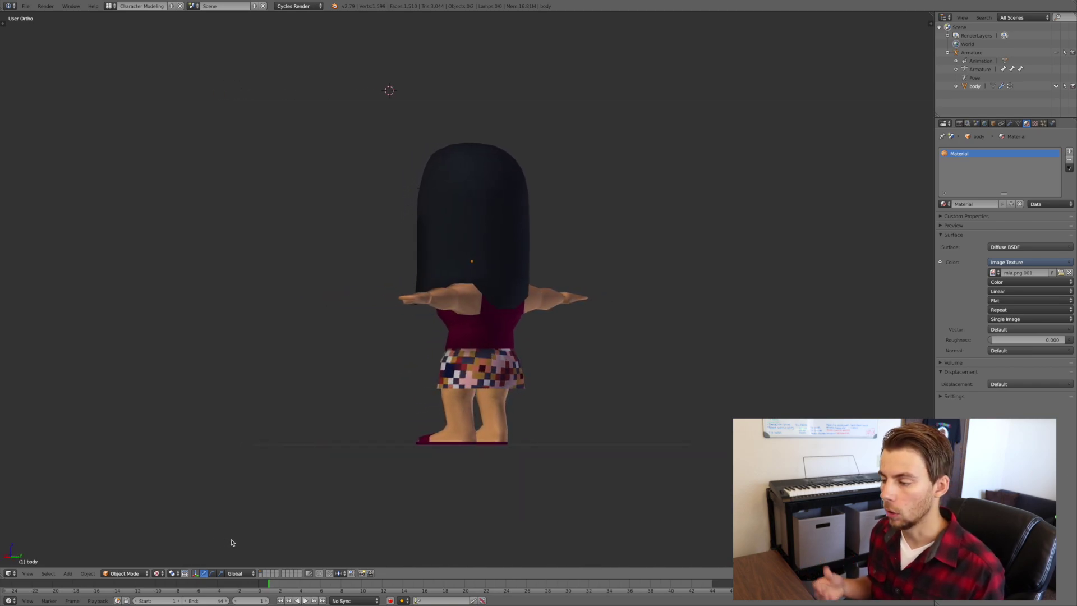
middle_click_drag(244, 543, 256, 543)
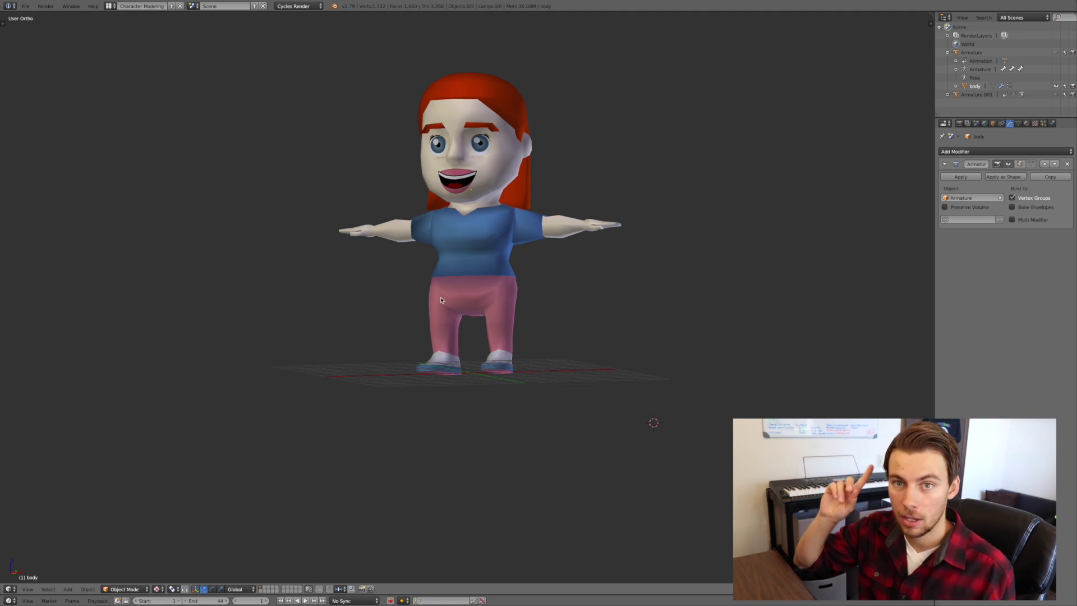
scroll(440, 300, "up", 1)
middle_click_drag(441, 300, 440, 357, "shift")
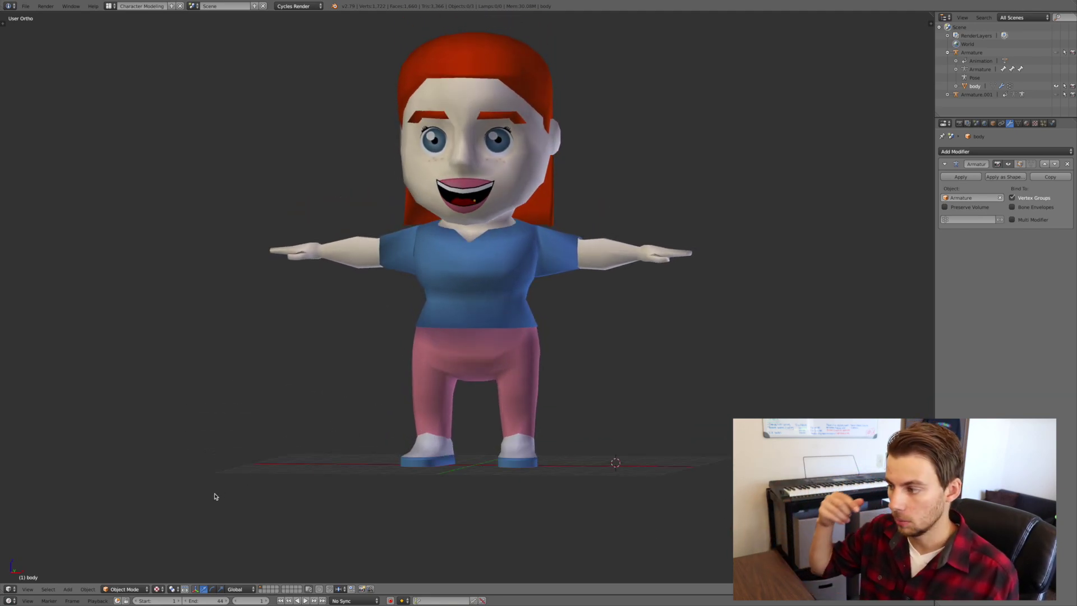
middle_click_drag(214, 497, 629, 496)
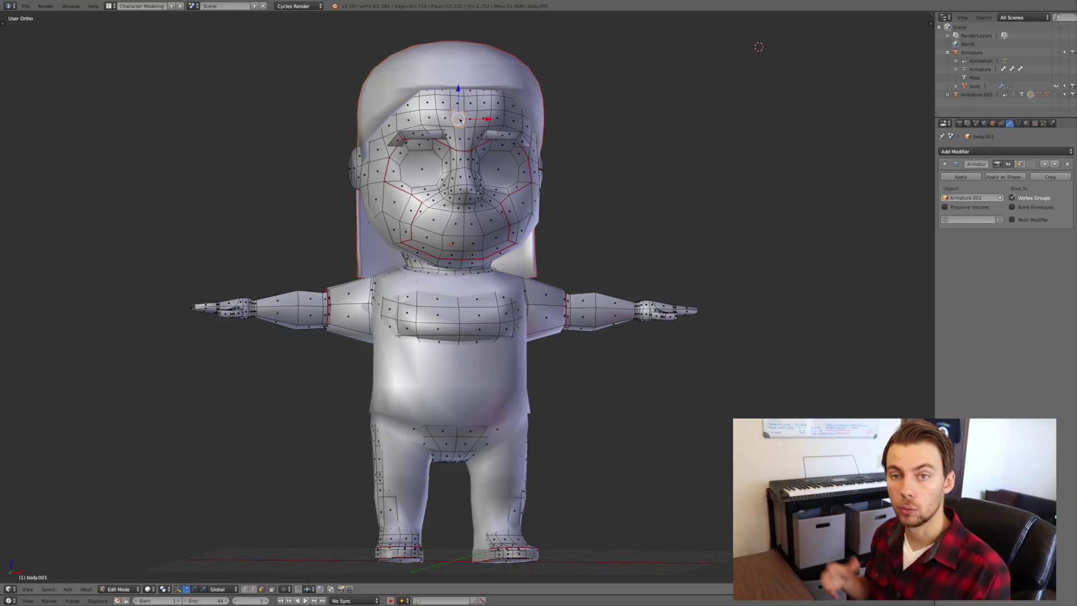
Delete the body object in Object Mode and undo the deletion
key("a")
key("a")
key("Tab")
right_click(463, 122)
right_click(453, 129)
key("x")
key("Return")
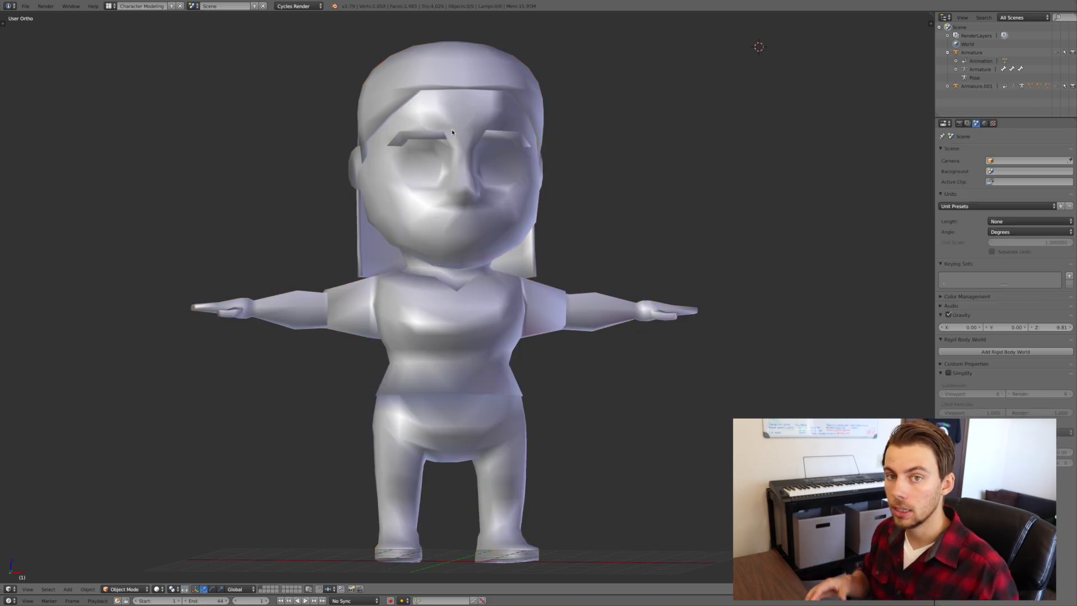
key("ctrl+z")
key("ctrl+z")
Delete the unneeded overlapping mesh object from the scene
middle_click_drag(453, 235, 578, 241)
key("x")
key("Return")
Join the overlapping character meshes into one body object and open it in Edit Mode
middle_click_drag(703, 348, 560, 351)
right_click(487, 109)
right_click(487, 109, "shift")
middle_click_drag(487, 109, 529, 111)
key("ctrl+j")
key("Tab")
scroll(346, 157, "down", 1)
mouse_move(297, 155)
middle_mouse_down()
mouse_move(346, 157)
mouse_move(280, 158)
middle_mouse_up()
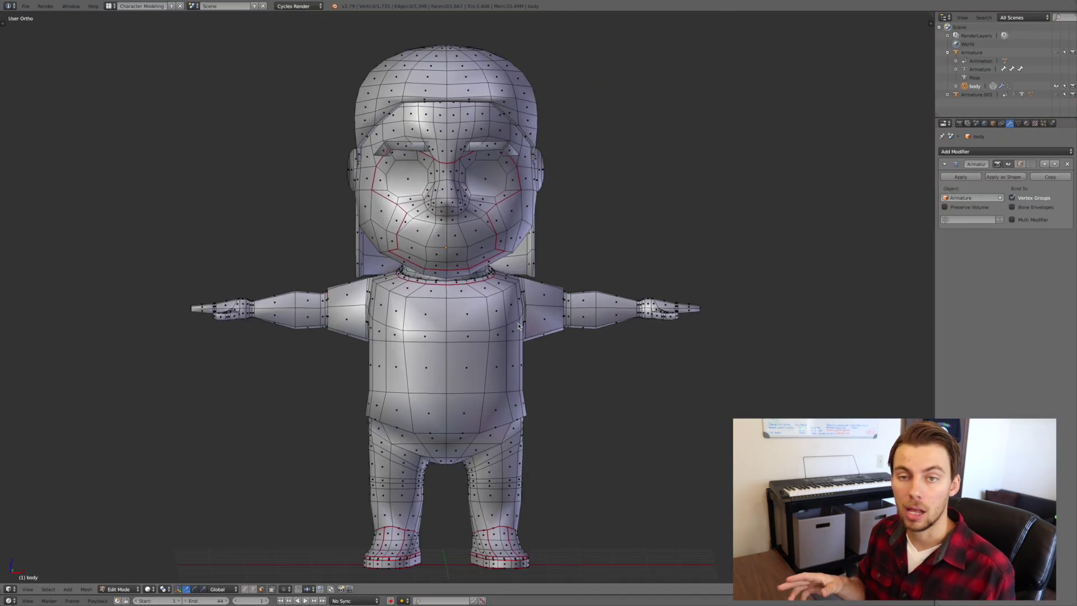
scroll(519, 325, "up", 4)
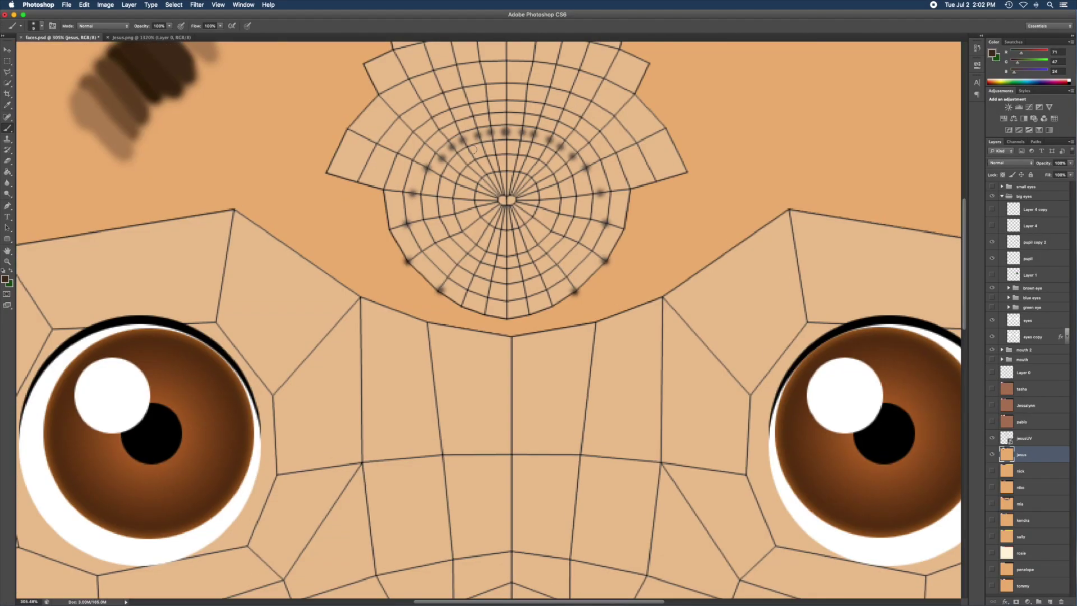
Switch to Photoshop and paint a dark brown outline along a ring of the scalp's UV guide on its own layer
scroll(528, 200, "right", 3)
left_click_drag(531, 254, 528, 185)
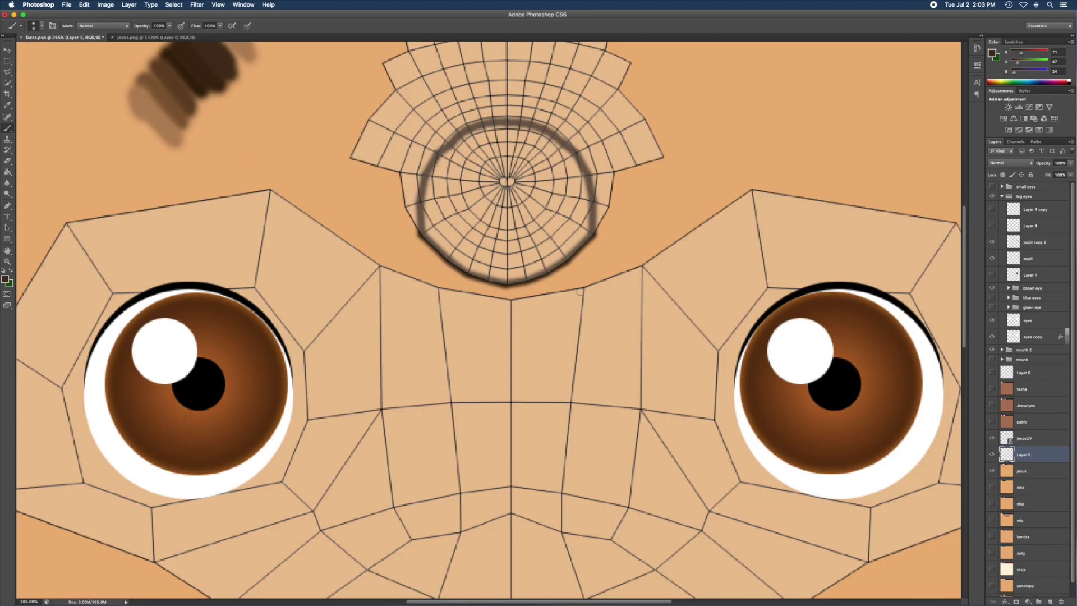
left_click(484, 252)
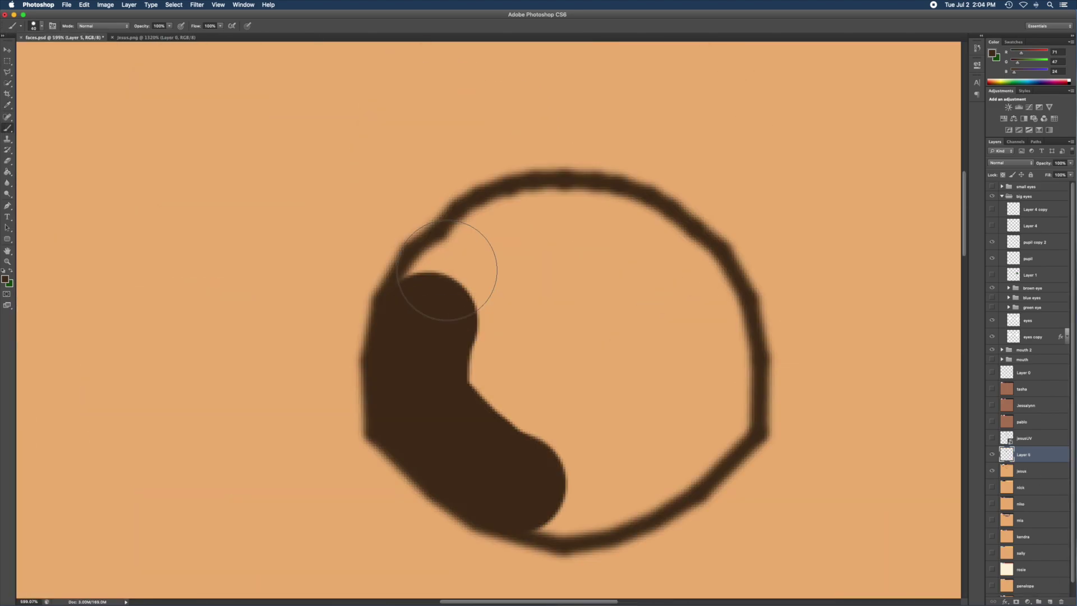
Fill the inside of the scalp outline with dark brown using a larger brush
left_click_drag(440, 330, 673, 174)
scroll(651, 322, "down", 5, "alt")
scroll(651, 322, "up", 5, "alt")
left_click_drag(331, 129, 548, 313)
scroll(548, 312, "down", 5)
mouse_move(627, 168)
left_mouse_down()
mouse_move(496, 339)
mouse_move(393, 370)
left_mouse_up()
Paint a light brown curved line edged with dark brown along one side of the dark hair patch
scroll(498, 202, "down", 10, "alt")
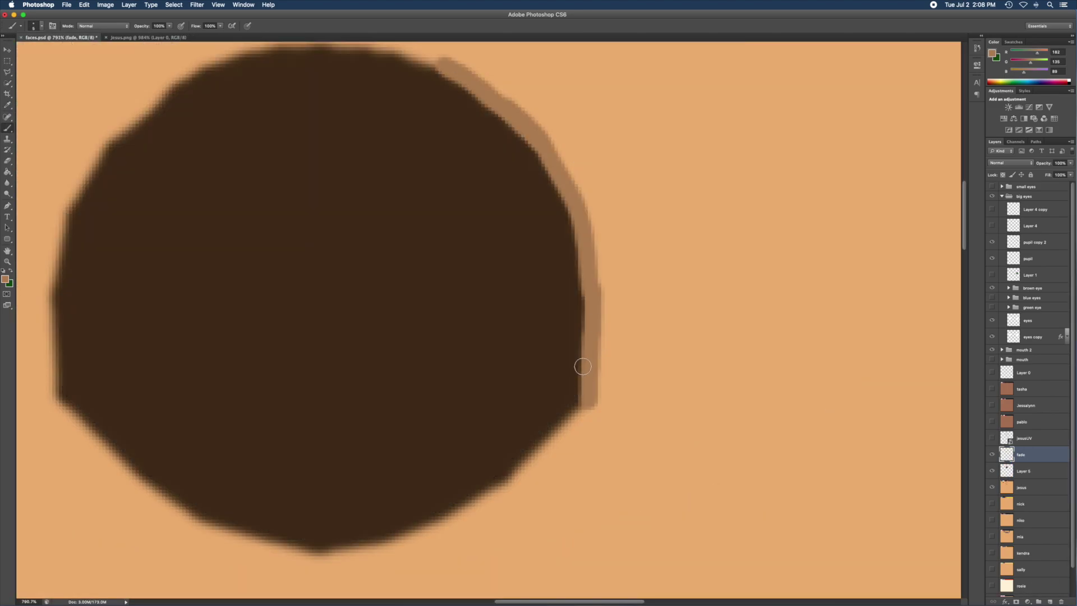
scroll(578, 365, "up", 3, "alt")
scroll(583, 269, "down", 3, "alt")
scroll(578, 314, "up", 3, "alt")
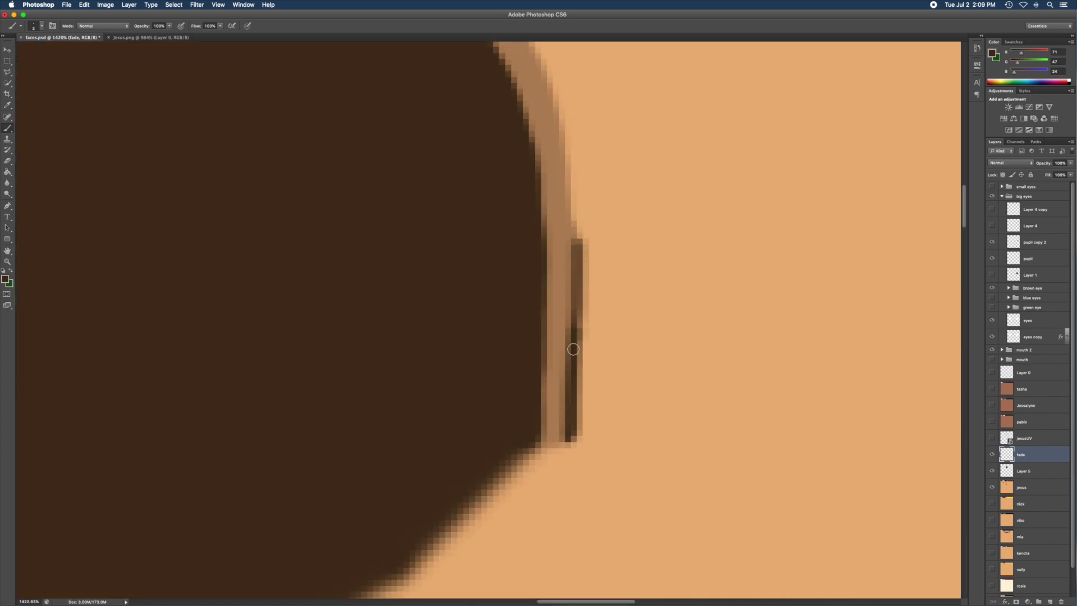
scroll(577, 327, "down", 2, "alt")
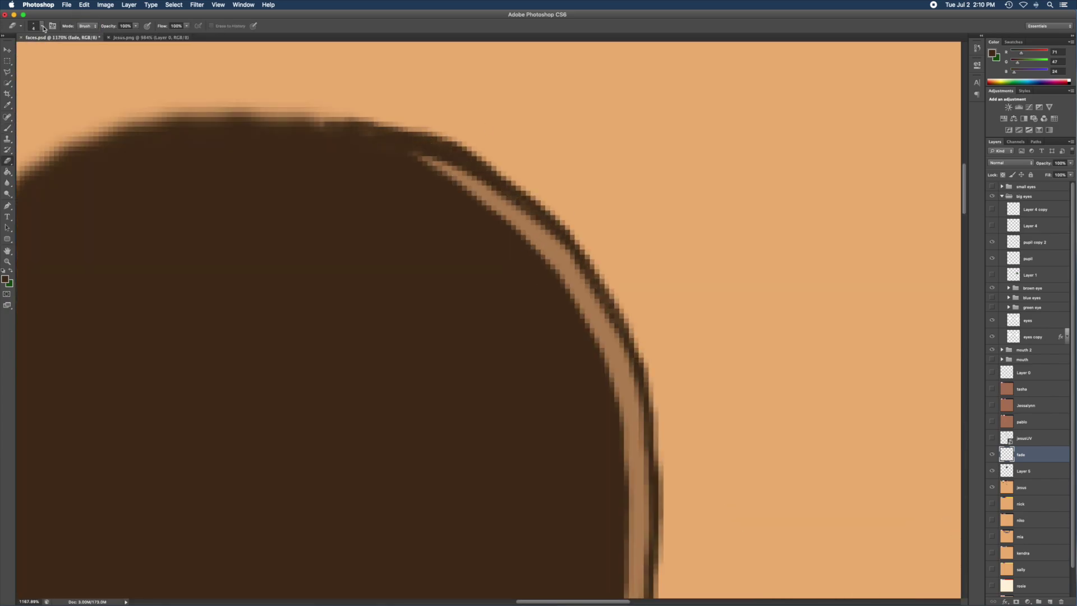
scroll(557, 246, "down", 5, "alt")
scroll(558, 246, "up", 5, "alt")
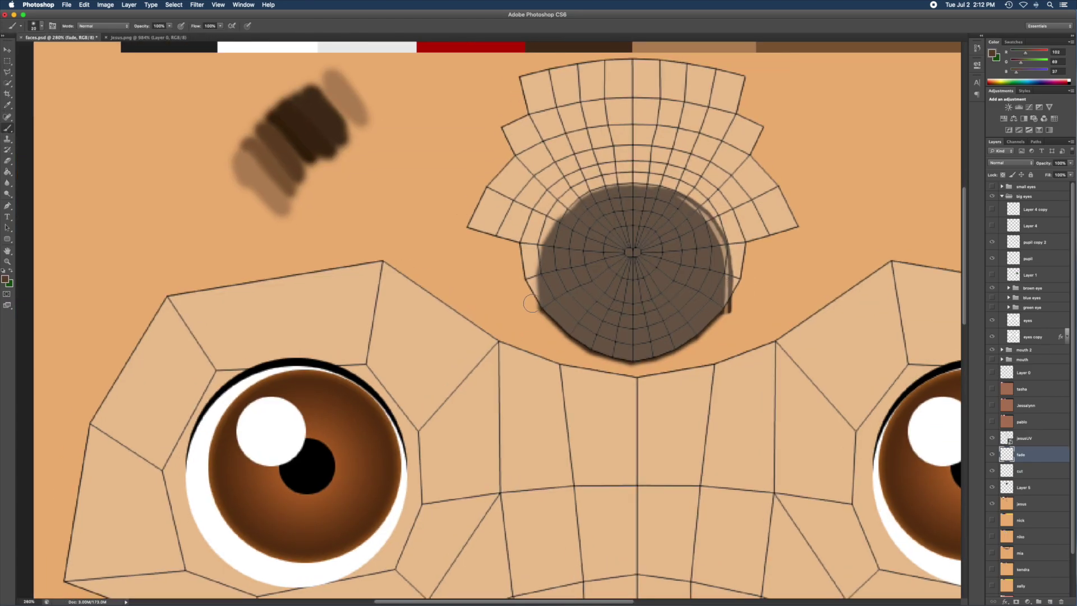
Paint a brown band around the dark hair patch on the fade layer and check it by toggling the layer's visibility
mouse_move(530, 303)
left_mouse_down()
mouse_move(673, 192)
mouse_move(564, 185)
mouse_move(764, 241)
left_mouse_up()
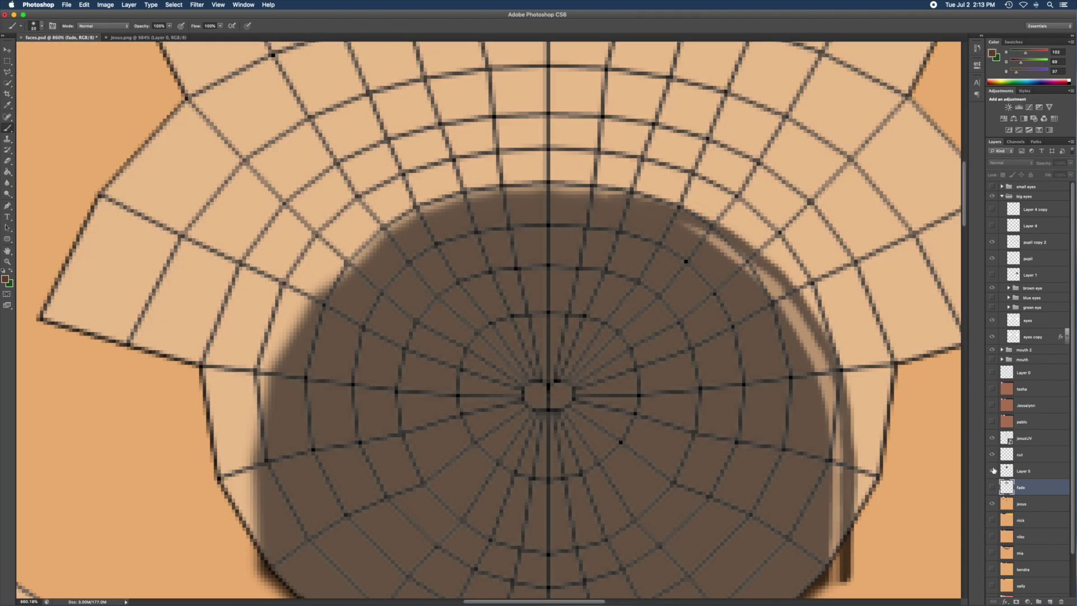
left_click(993, 487)
left_click(993, 487)
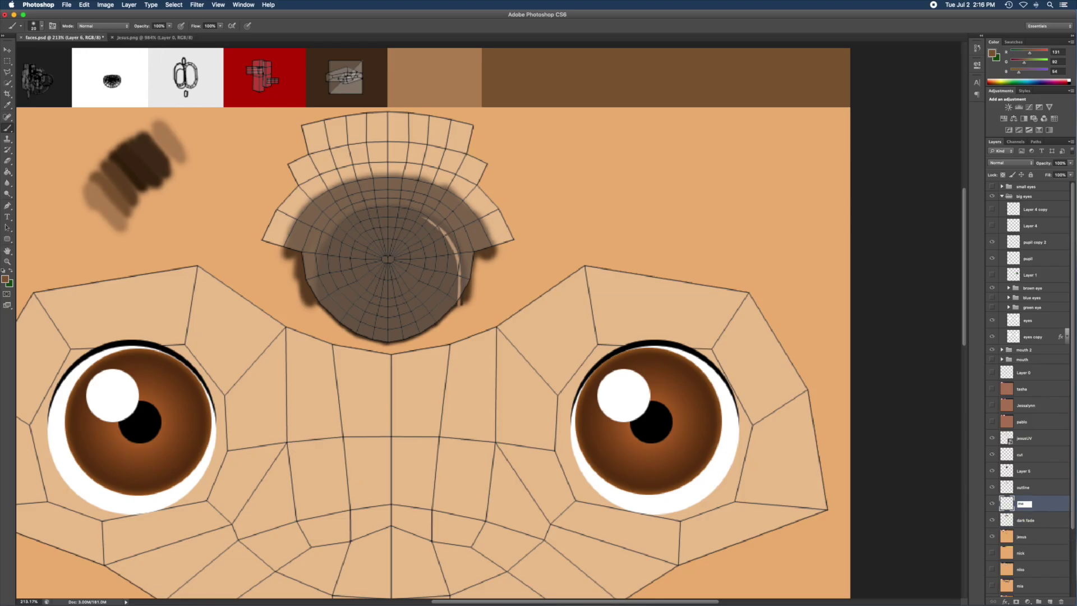
Paint progressively lighter brown bands over the outer scalp UV rows on the medium fade and light fade layers
scroll(544, 283, "up", 3)
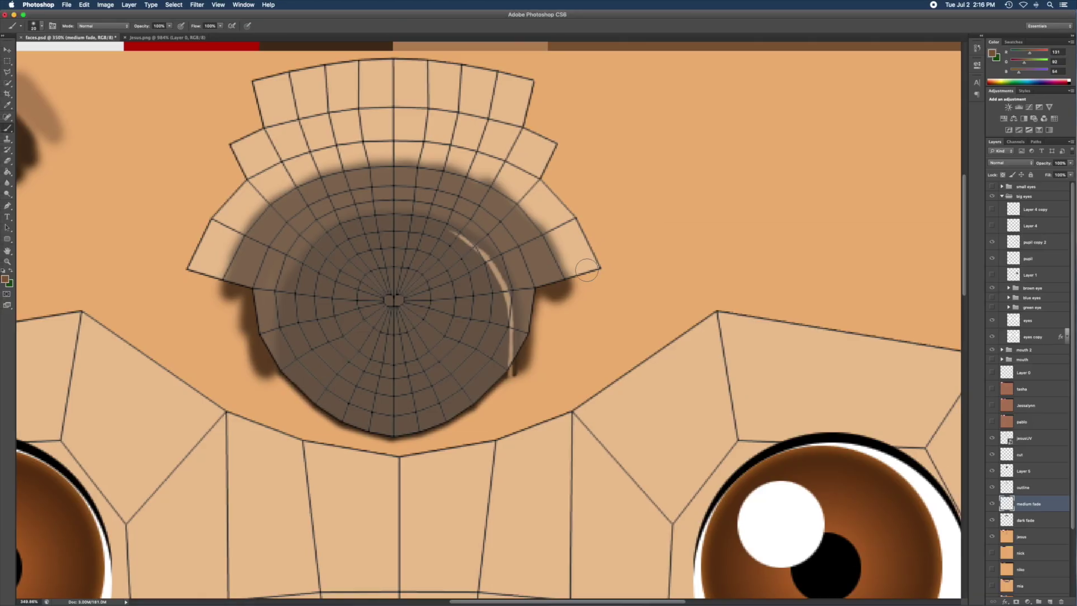
mouse_move(570, 268)
left_mouse_down()
mouse_move(348, 154)
mouse_move(555, 213)
mouse_move(270, 162)
left_mouse_up()
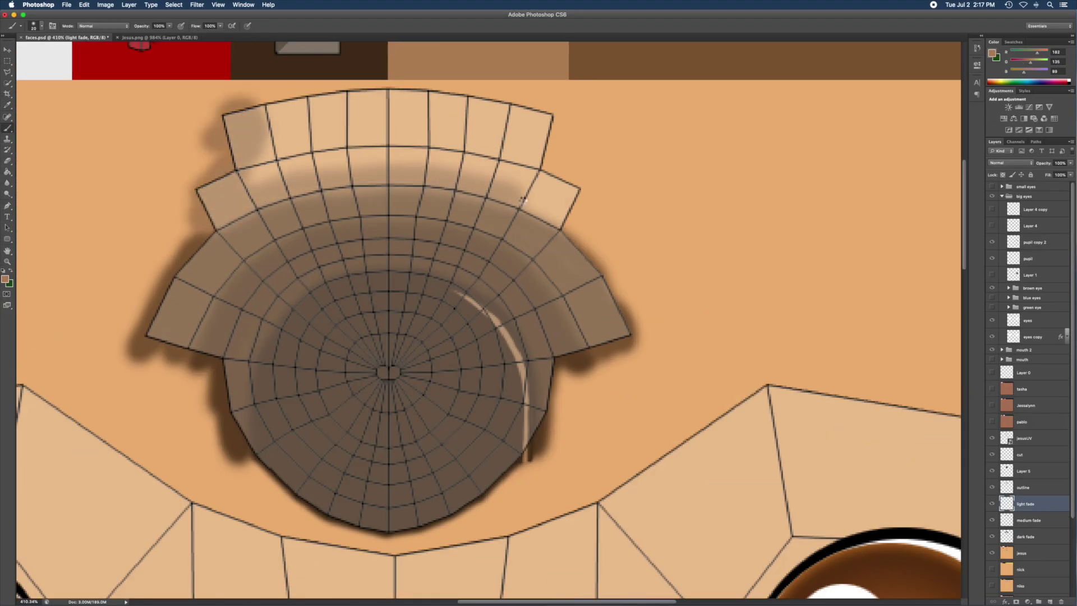
left_click_drag(553, 214, 368, 163)
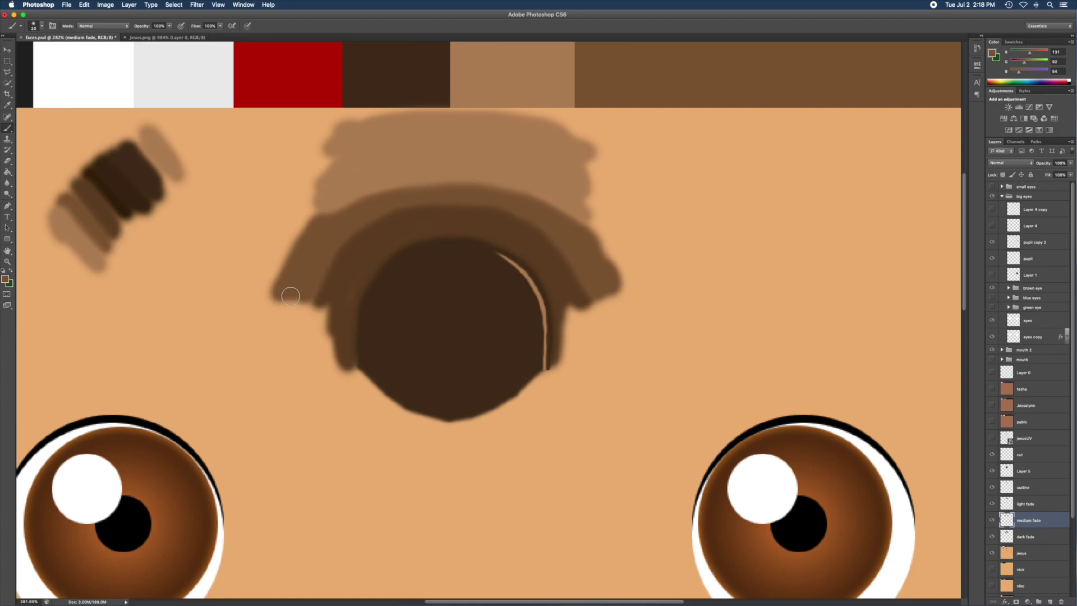
Extend the medium fade layer's brown past both sides of the hair with a large soft brush
mouse_move(288, 288)
left_mouse_down()
mouse_move(345, 188)
mouse_move(284, 291)
mouse_move(281, 319)
left_mouse_up()
left_click_drag(595, 168, 625, 277)
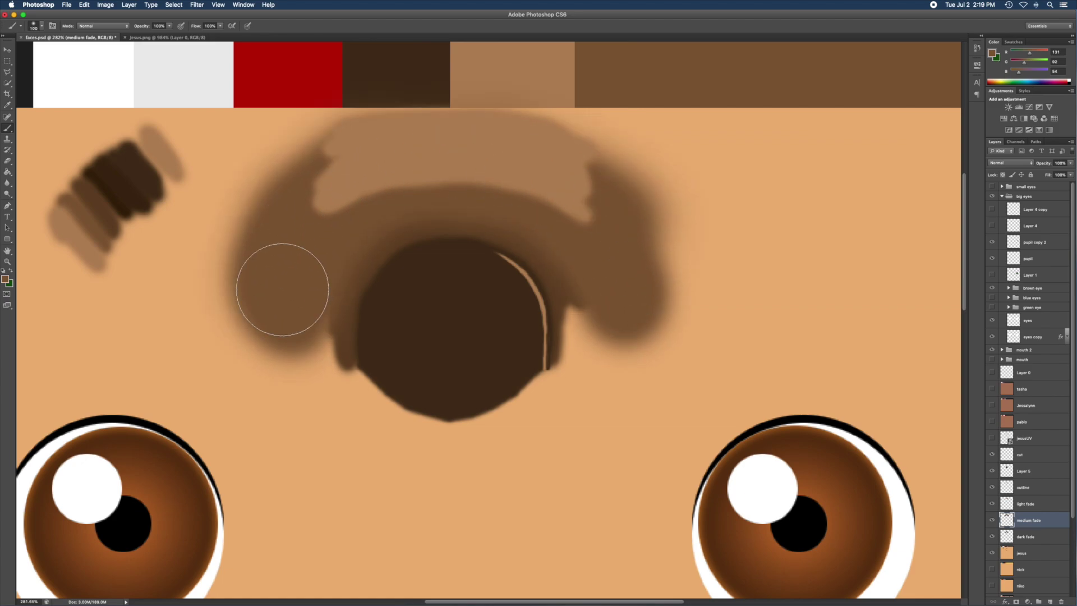
Try to blend the sides of the medium fade layer with a smaller soft brush in sampled browns, and undo the strokes
left_click(1029, 503)
left_click(1029, 521)
key("bracketleft")
key("bracketleft")
key("bracketleft")
key("bracketleft")
mouse_move(617, 199)
left_mouse_down()
mouse_move(539, 163)
mouse_move(382, 165)
left_mouse_up()
key("super+z")
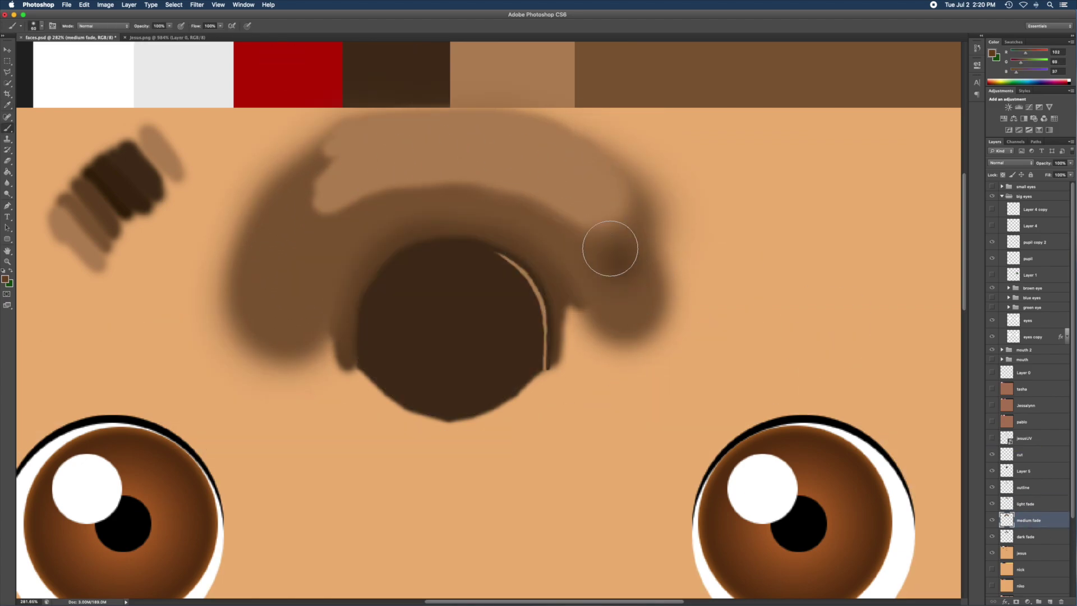
left_click(536, 247, "alt")
left_click_drag(620, 261, 591, 231)
key("super+alt+z")
key("super+alt+z")
Sample the light brown and extend it over both outer sides of the hair on the light fade layer with an enlarged soft brush
left_click(535, 183, "alt")
left_click(1029, 503)
key("bracketright")
key("bracketright")
key("bracketright")
key("bracketright")
key("bracketright")
mouse_move(567, 188)
left_mouse_down()
mouse_move(630, 225)
mouse_move(371, 165)
mouse_move(461, 124)
left_mouse_up()
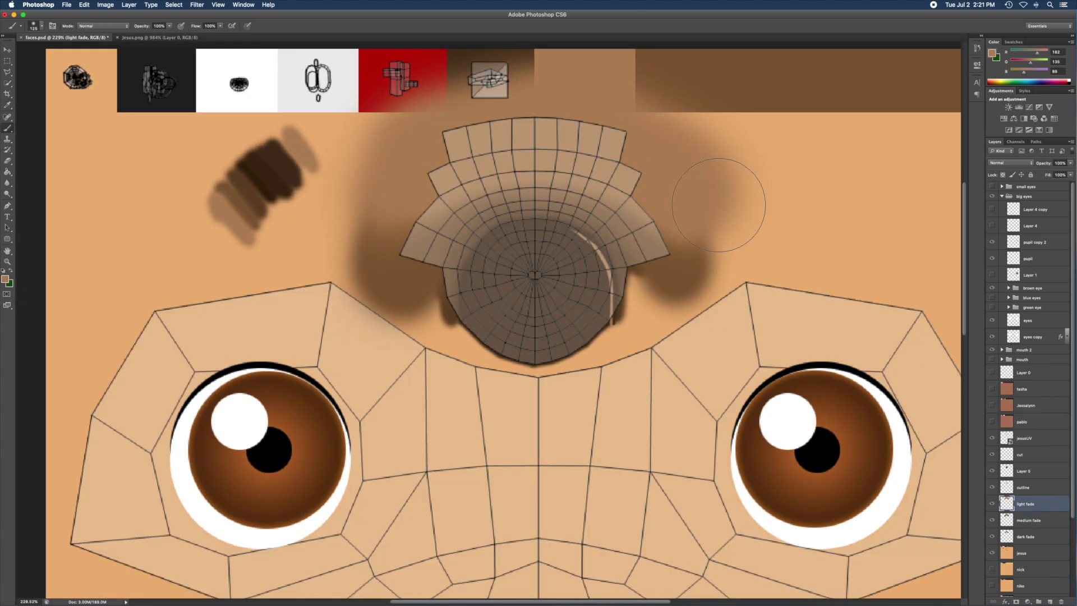
Isolate each side of the light vertical seam above the hair with rectangular selections for brush retouching on the dark fade copy's layer mask
key("l")
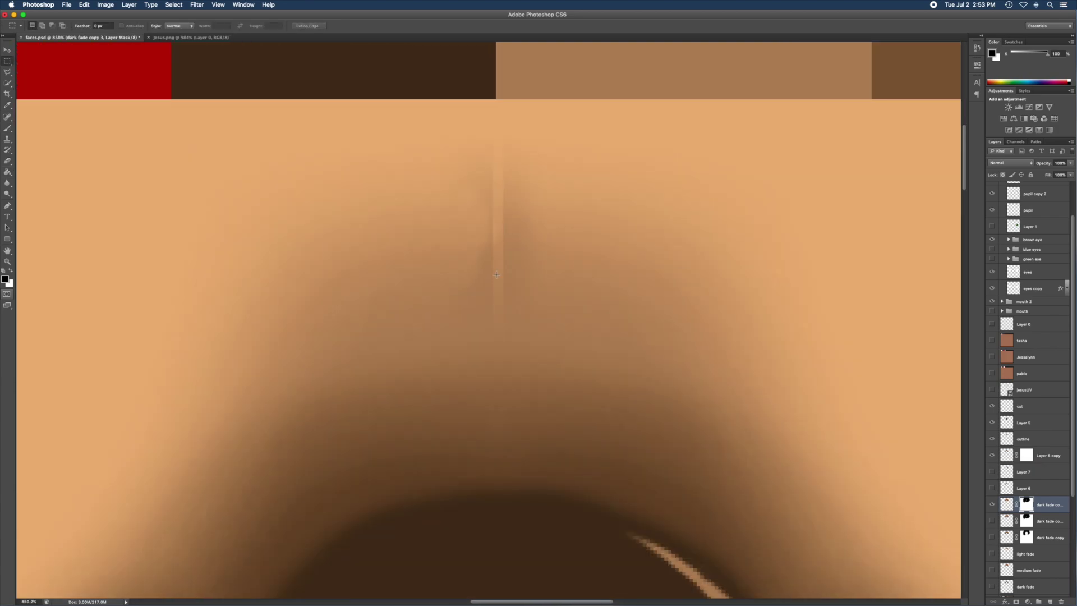
key("m")
left_click_drag(477, 109, 485, 340)
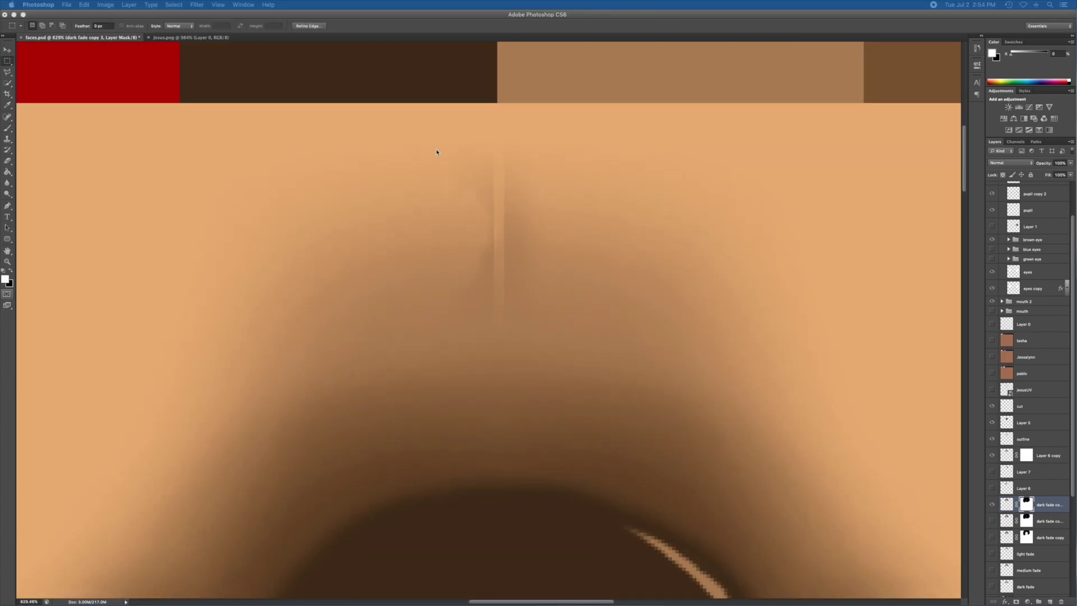
left_click_drag(385, 106, 493, 374)
key("m")
left_click_drag(743, 102, 503, 401)
key("b")
key("super+d")
key("m")
left_click_drag(776, 114, 505, 354)
key("b")
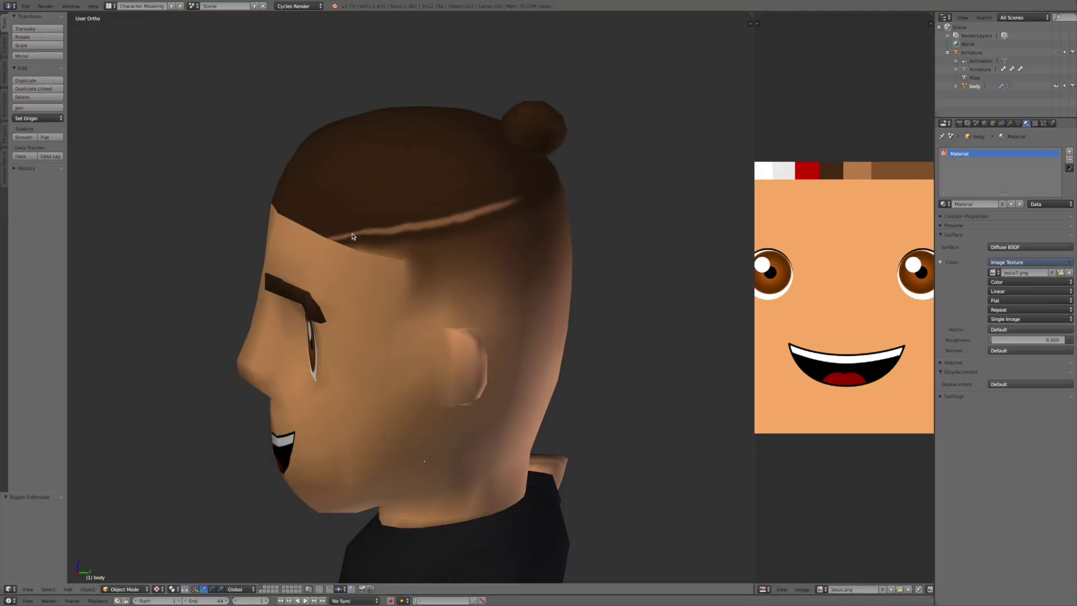
Switch to Blender and examine the painted parting and hair fade around the side of the character's head
middle_click_drag(280, 236, 465, 238)
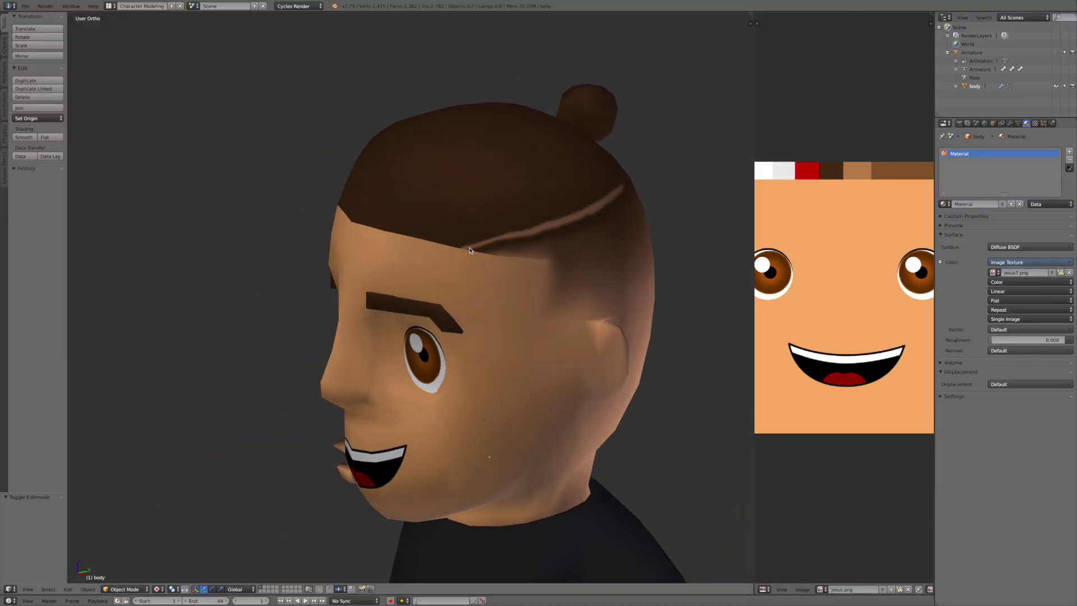
scroll(554, 256, "down", 6)
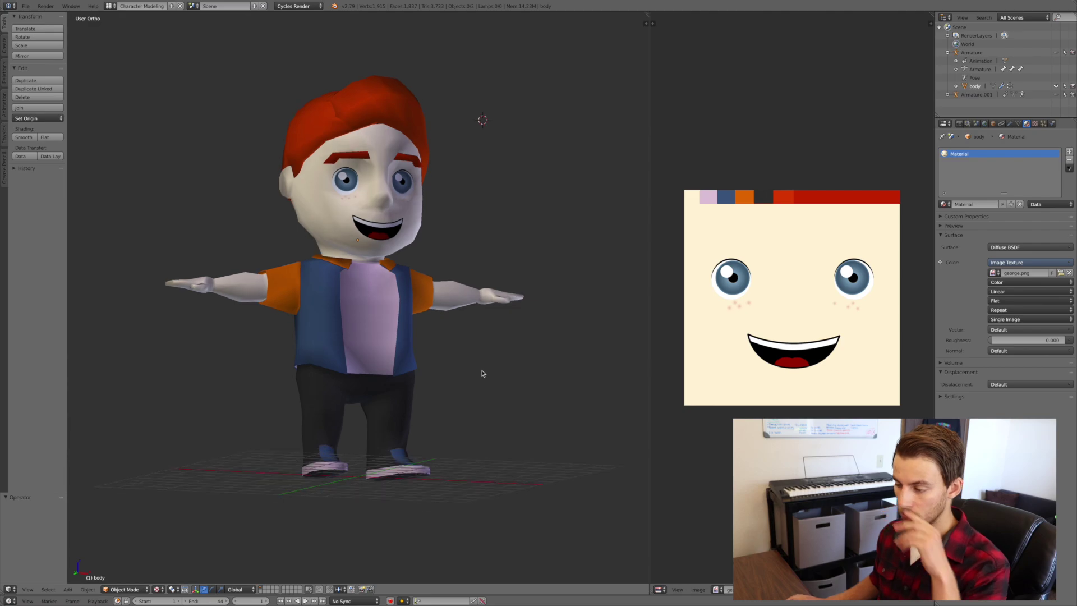
scroll(481, 376, "up", 2)
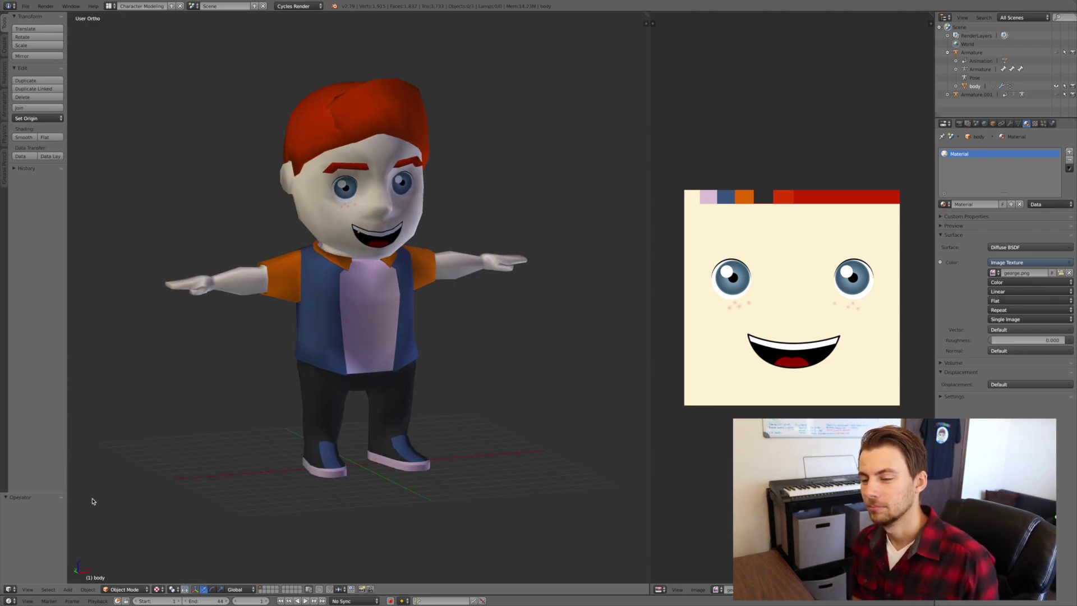
middle_click_drag(83, 548, 200, 542)
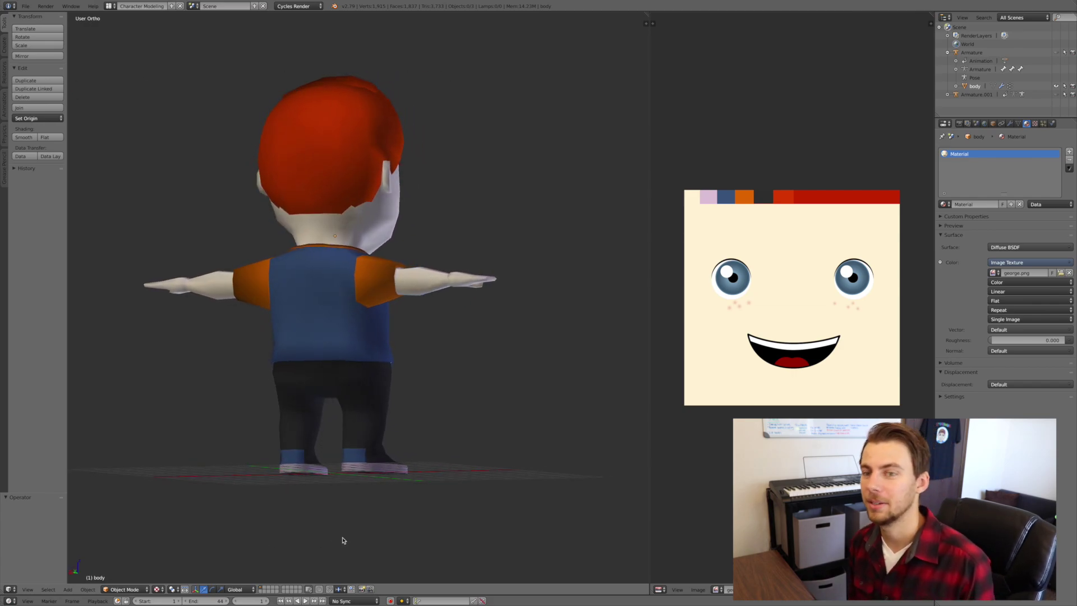
middle_click_drag(379, 541, 396, 540)
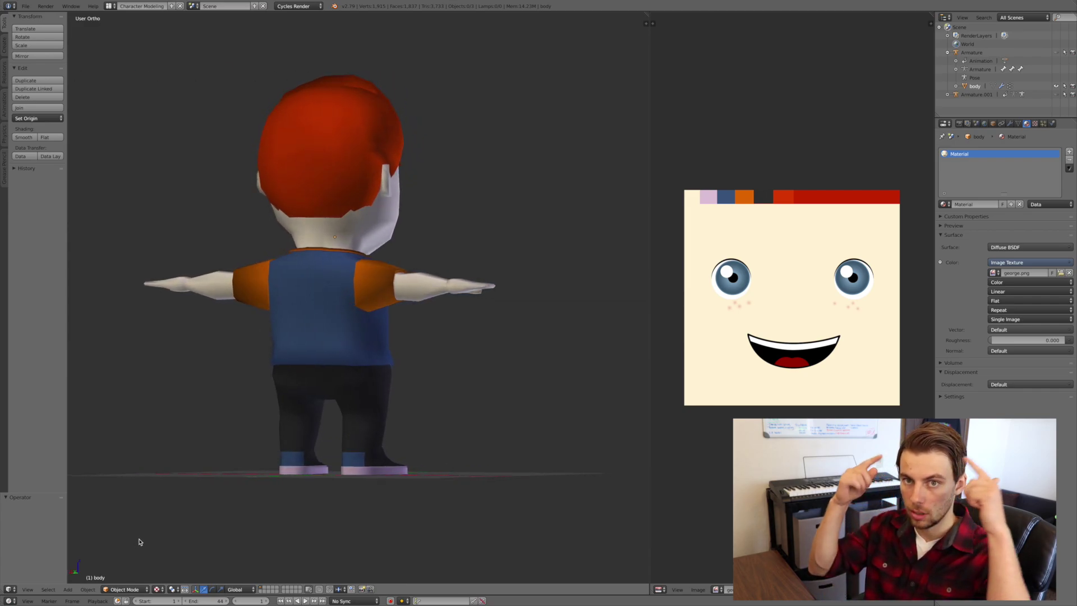
middle_click_drag(101, 543, 81, 541)
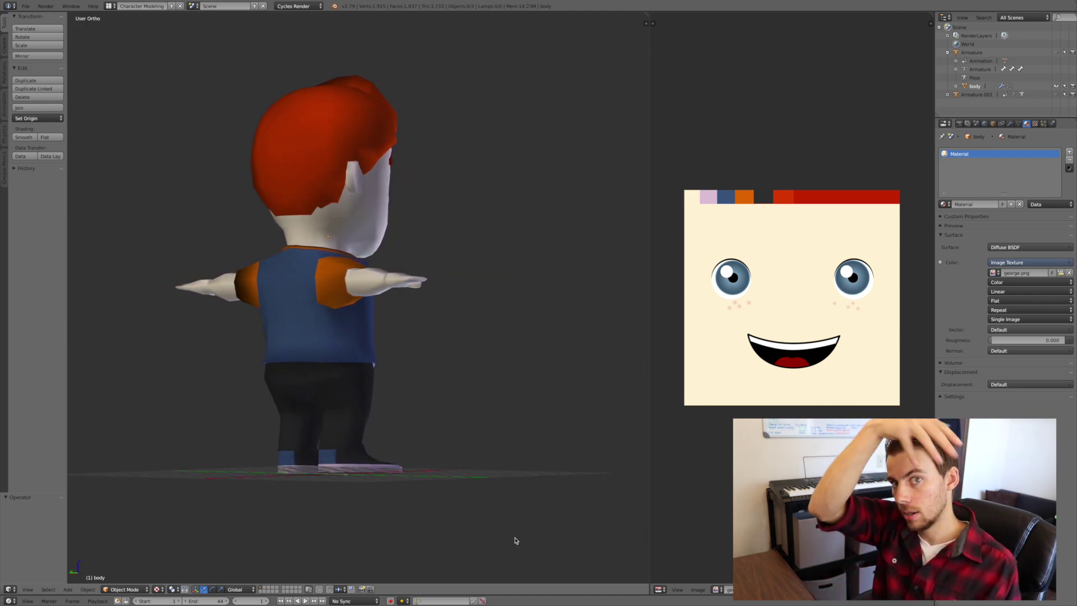
middle_click_drag(457, 539, 78, 366)
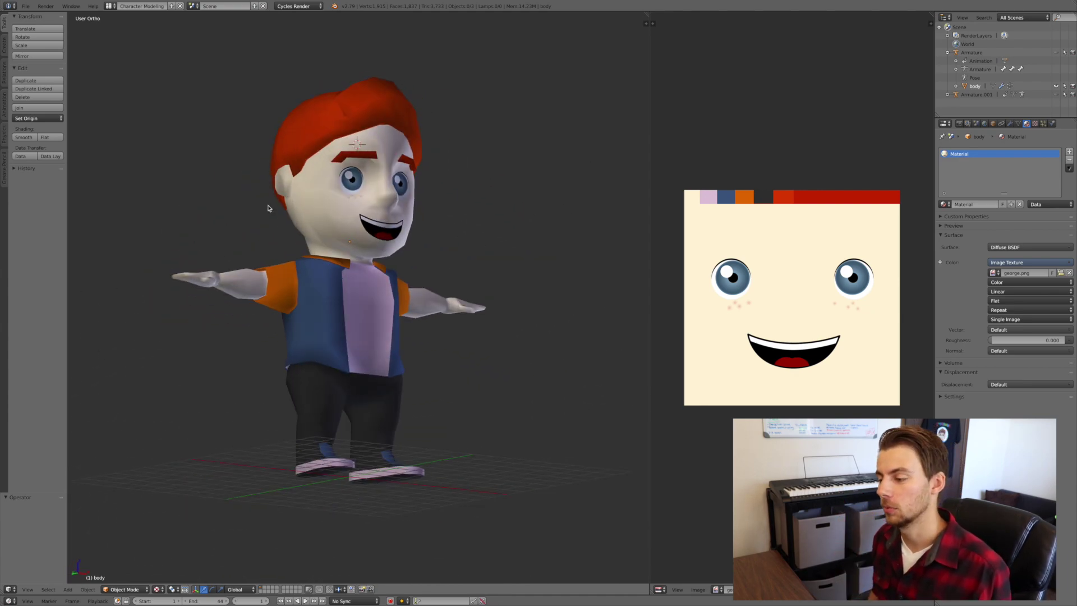